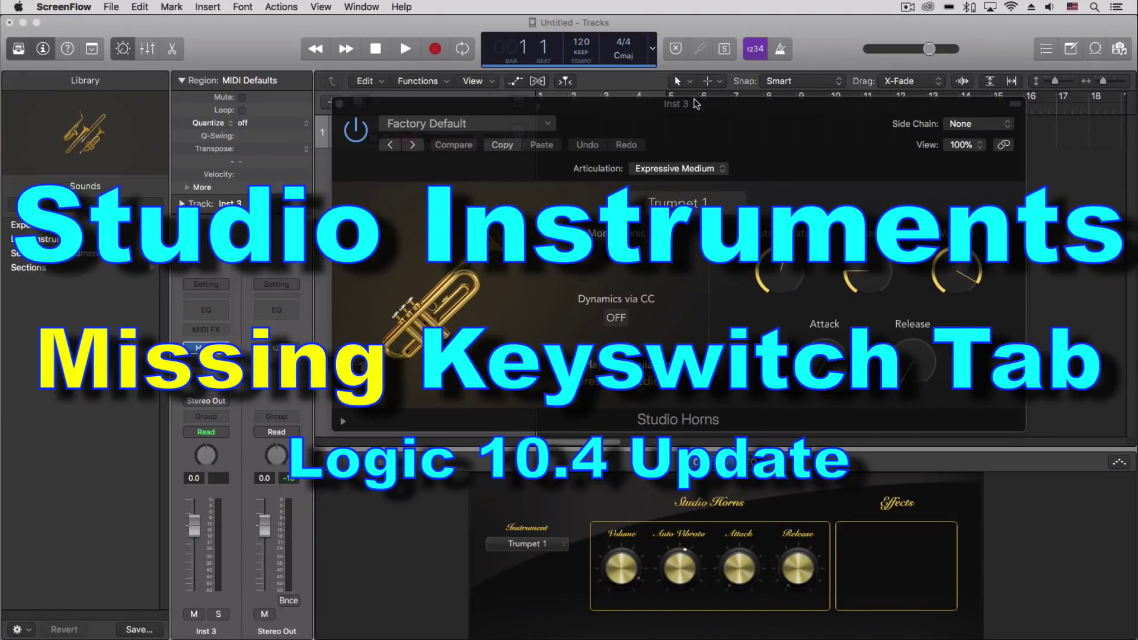
Reposition the Trumpet 1 window and check its articulation list, leaving the articulation unchanged.
left_click_drag(631, 114, 624, 118)
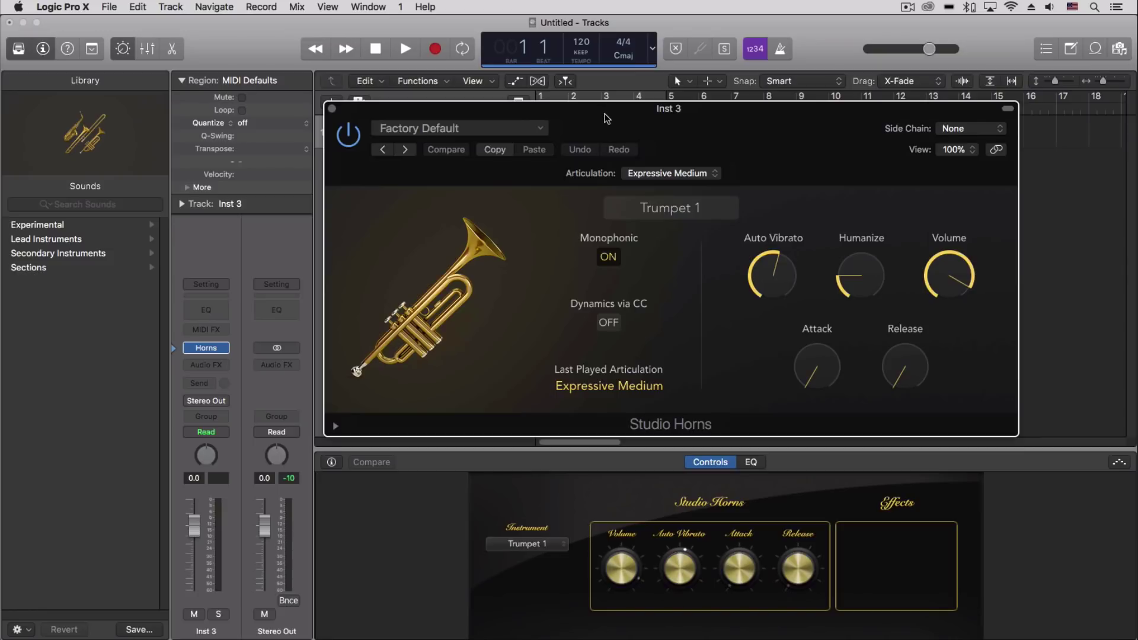
left_click_drag(593, 123, 597, 110)
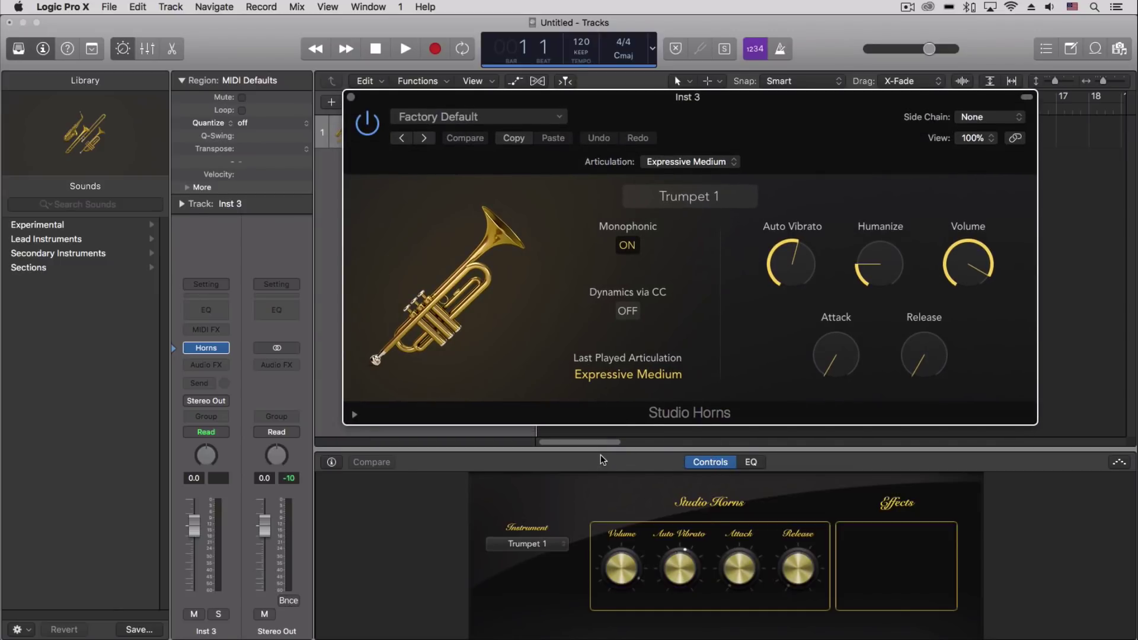
left_click(686, 161)
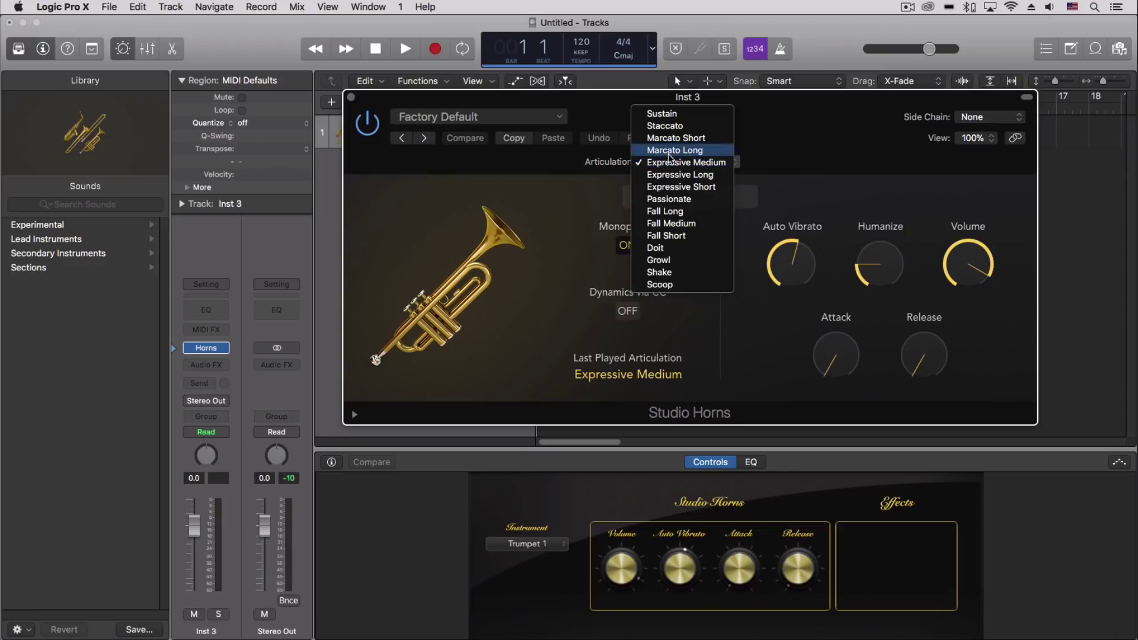
left_click(789, 154)
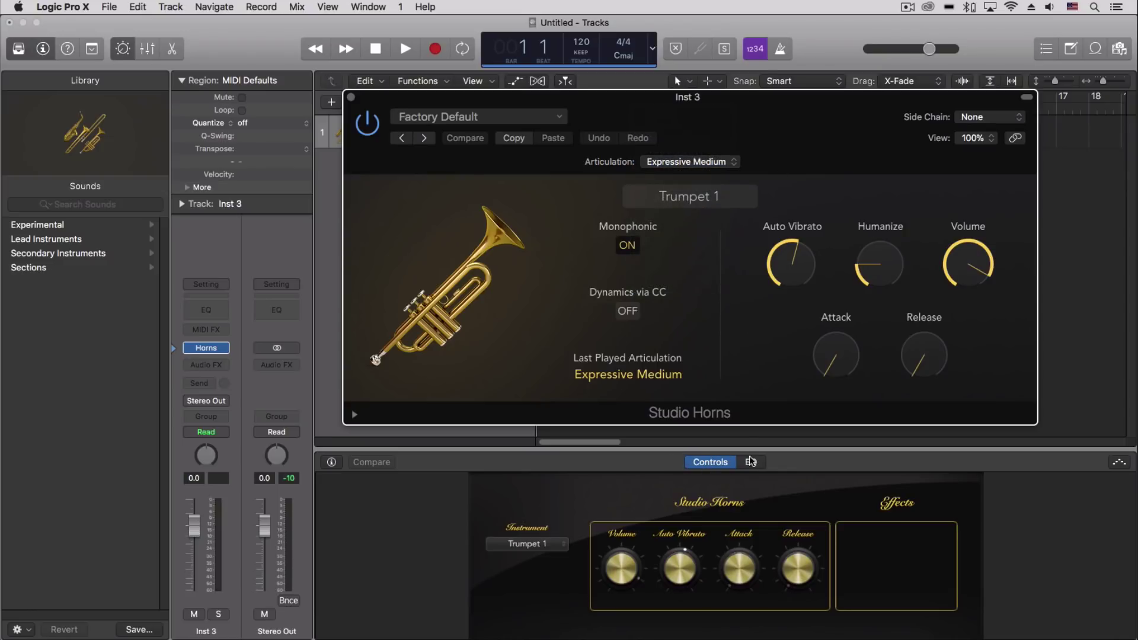
left_click(121, 49)
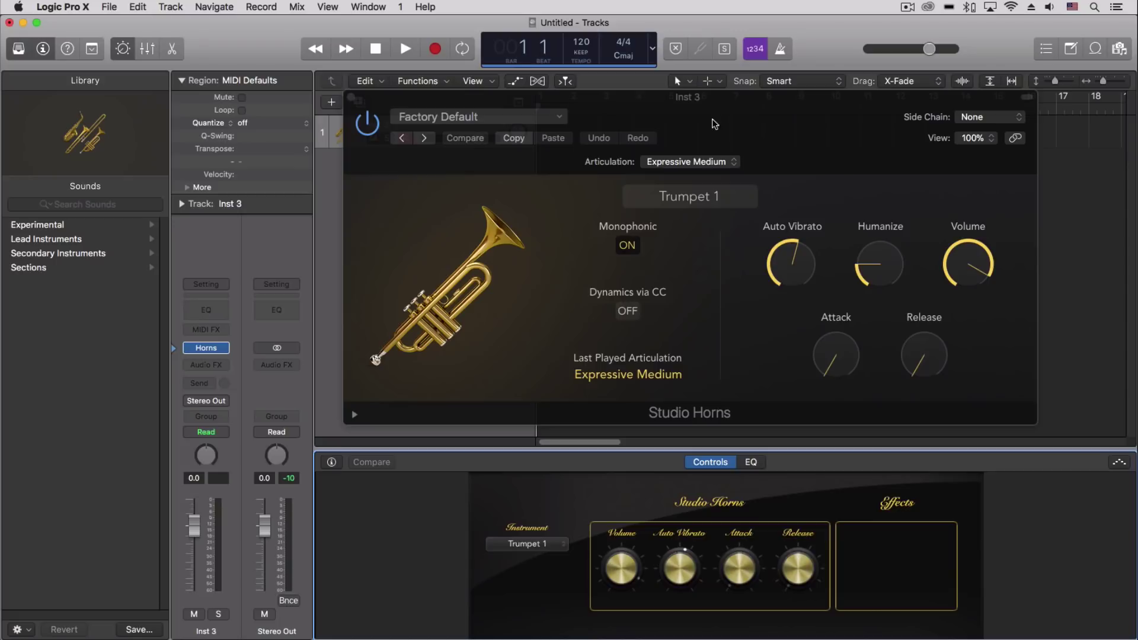
left_click_drag(712, 98, 689, 118)
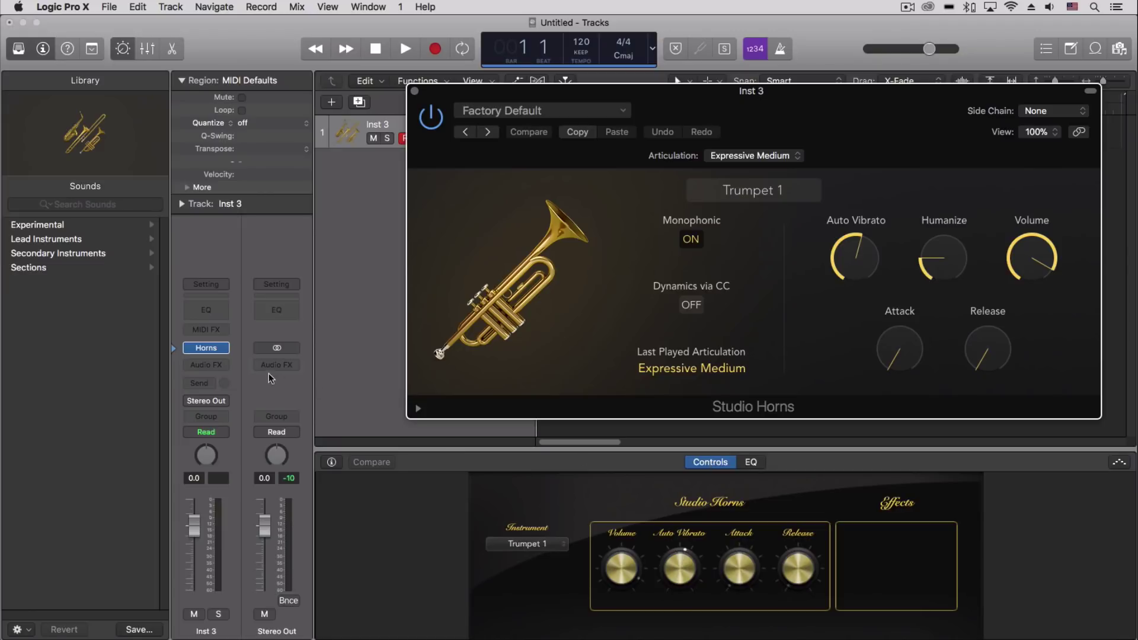
mouse_move(206, 348)
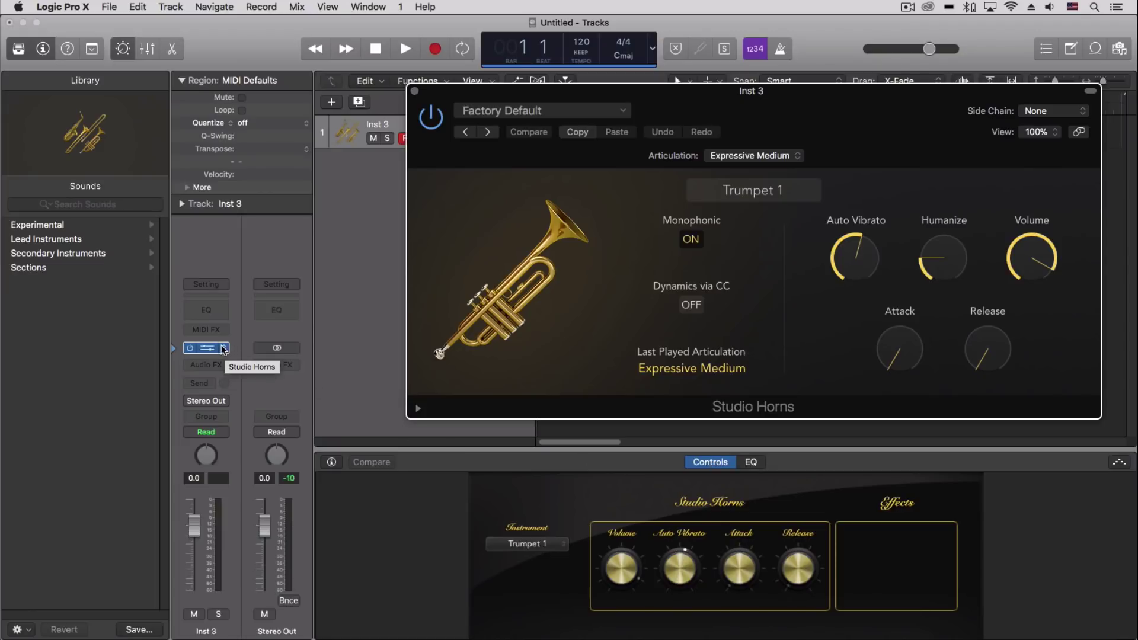
Remove Studio Horns from Inst 3, re-insert it, and move its window right.
left_click(223, 348)
left_click(227, 342)
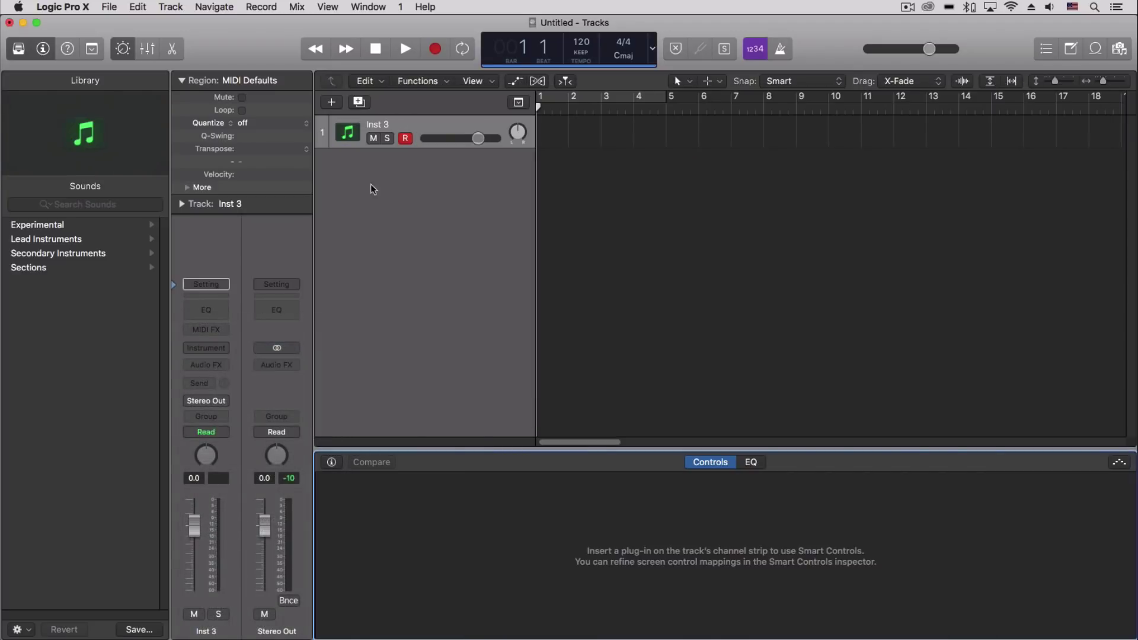
left_click(221, 346)
mouse_move(215, 566)
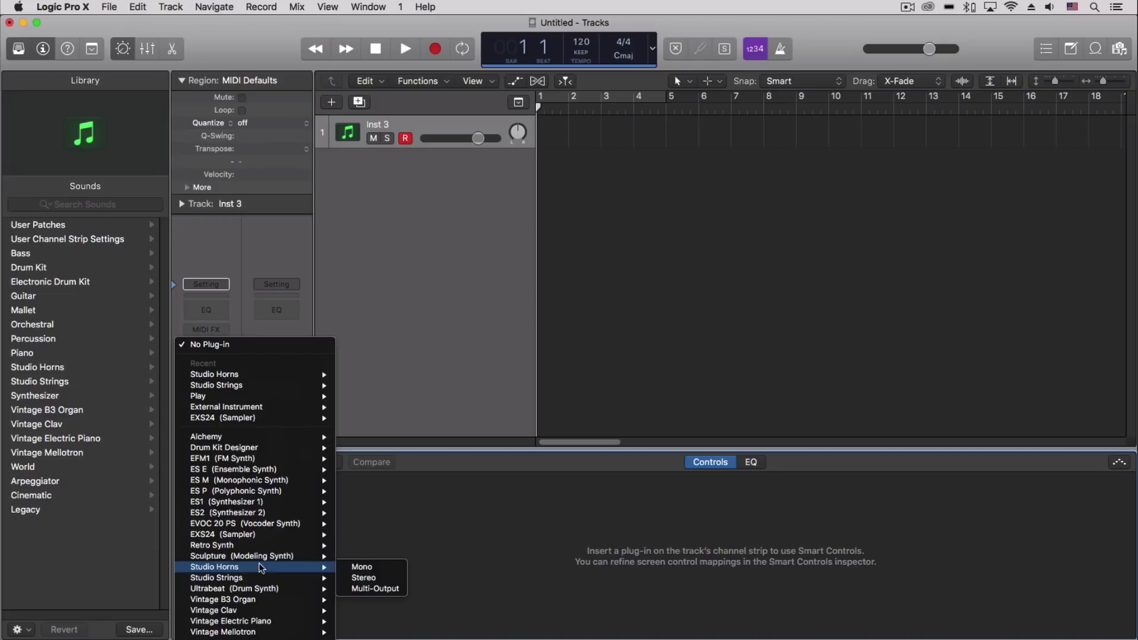
left_click(388, 577)
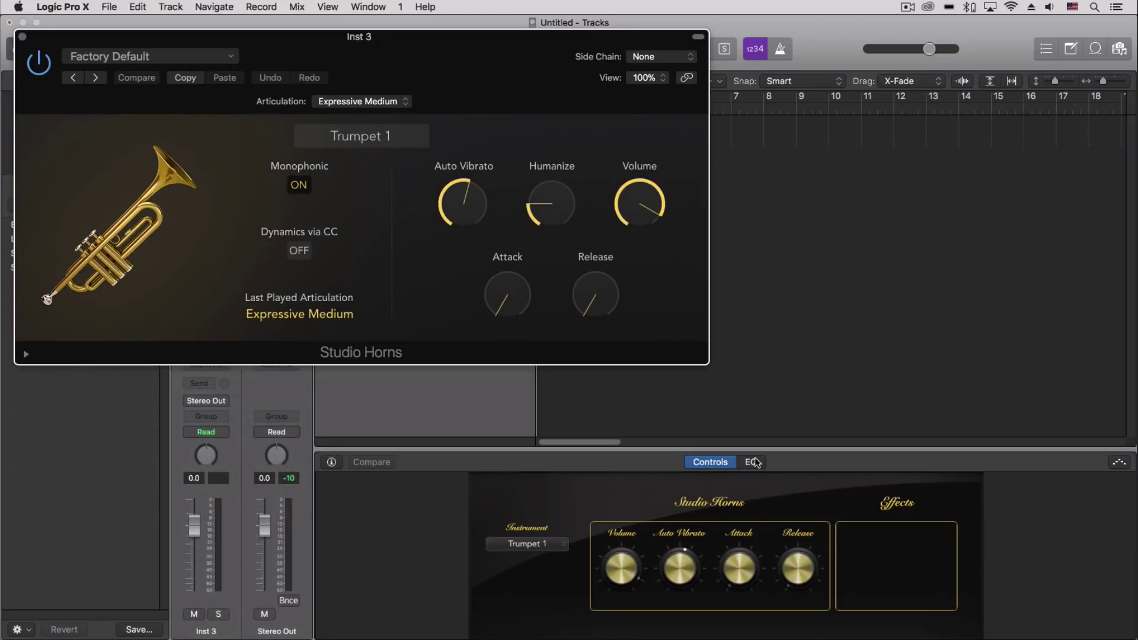
left_click_drag(139, 37, 880, 84)
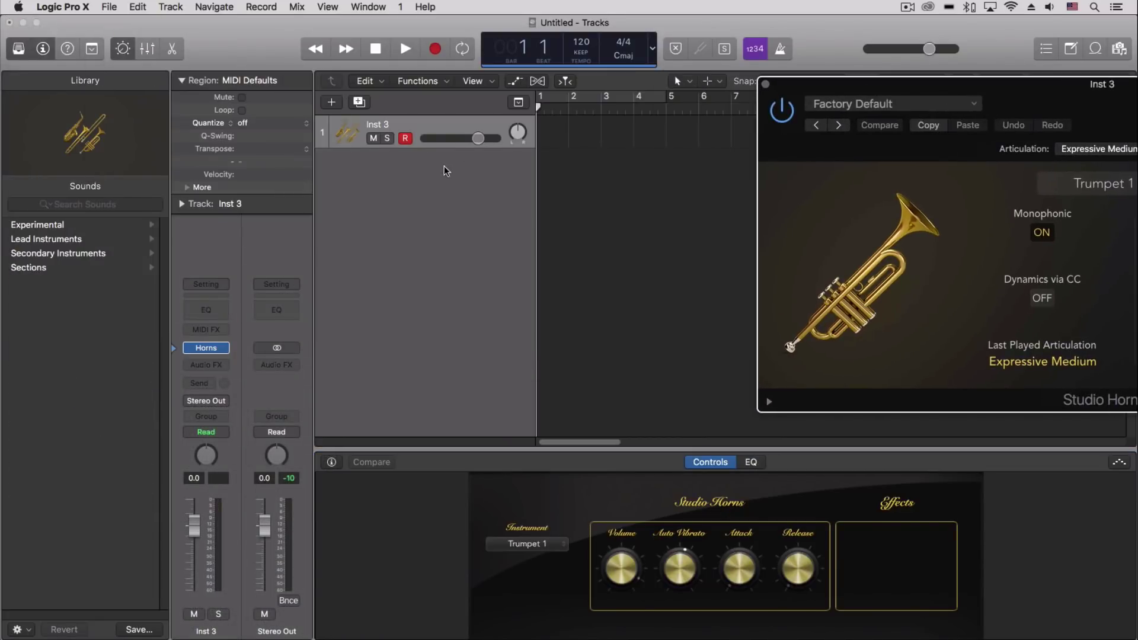
Create a second instrument track and load Studio Horns > 7-Piece Section > Mississippi Joint.
left_click(331, 210)
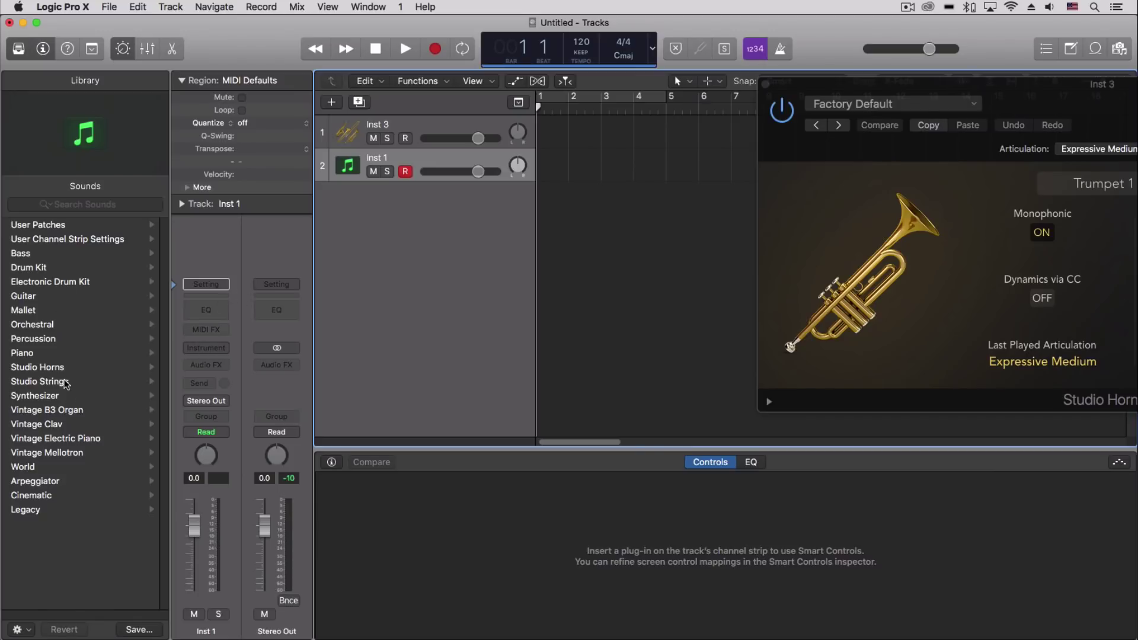
left_click(55, 366)
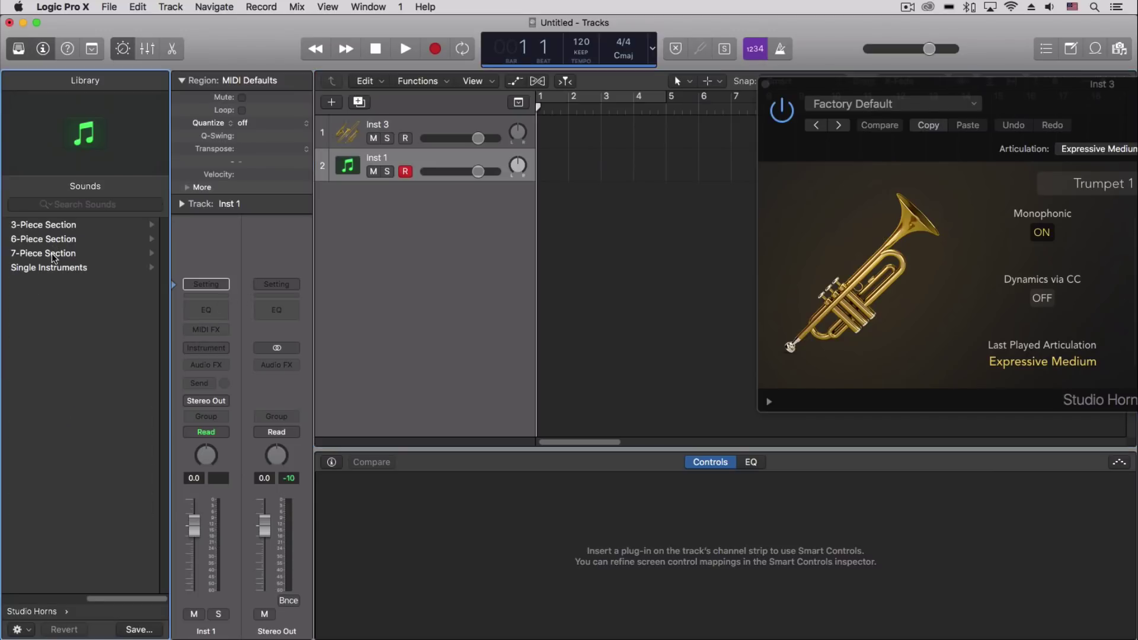
left_click(49, 268)
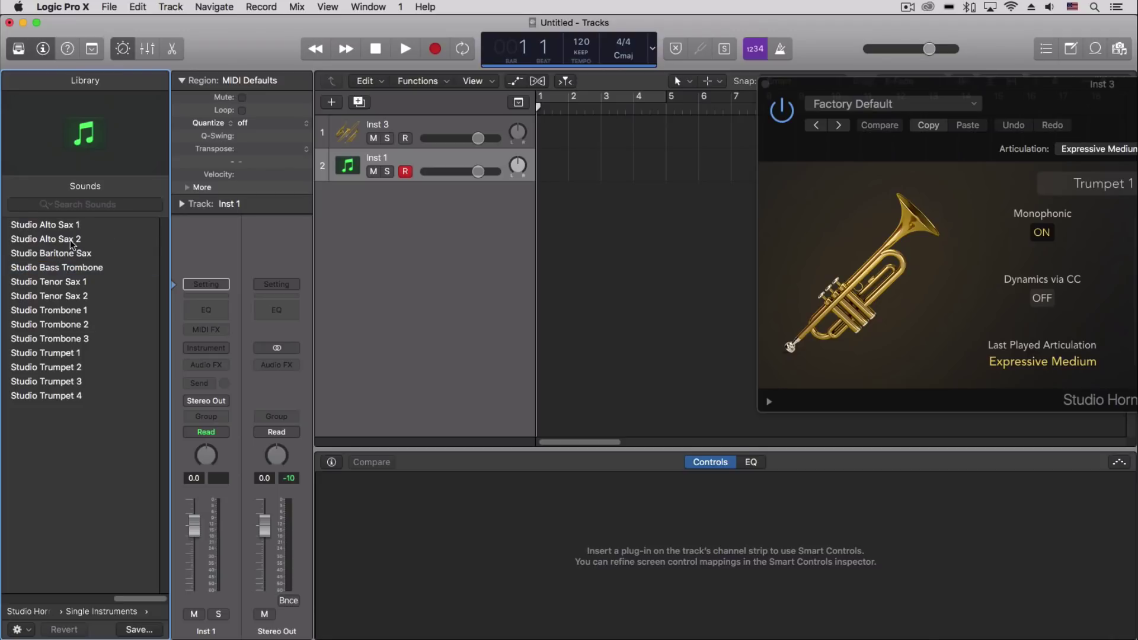
left_click(44, 238)
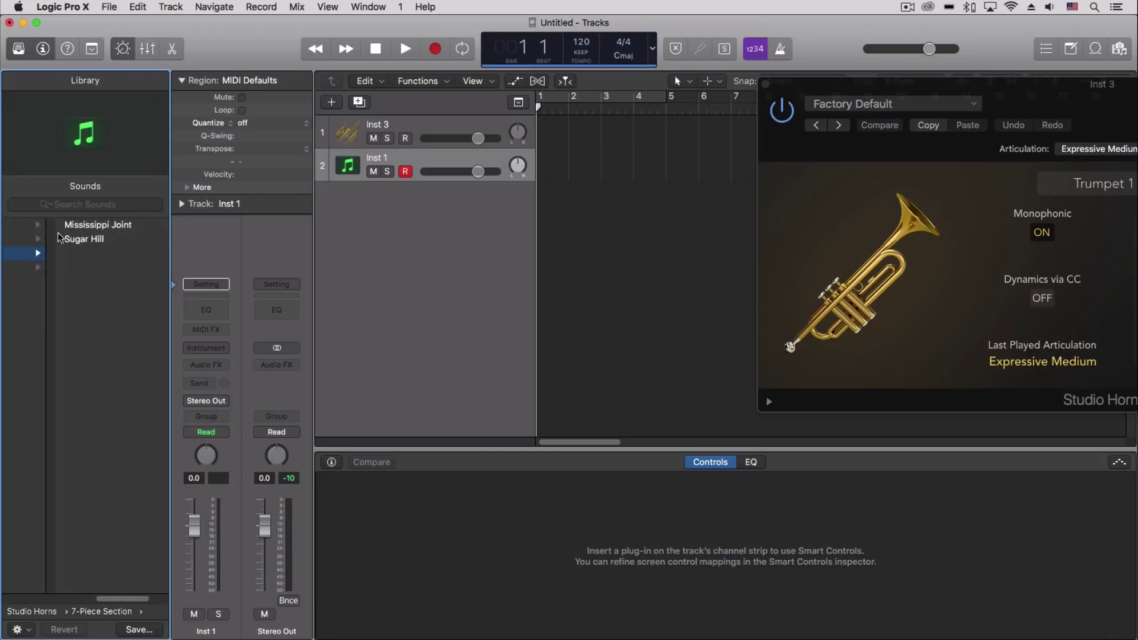
left_click(56, 227)
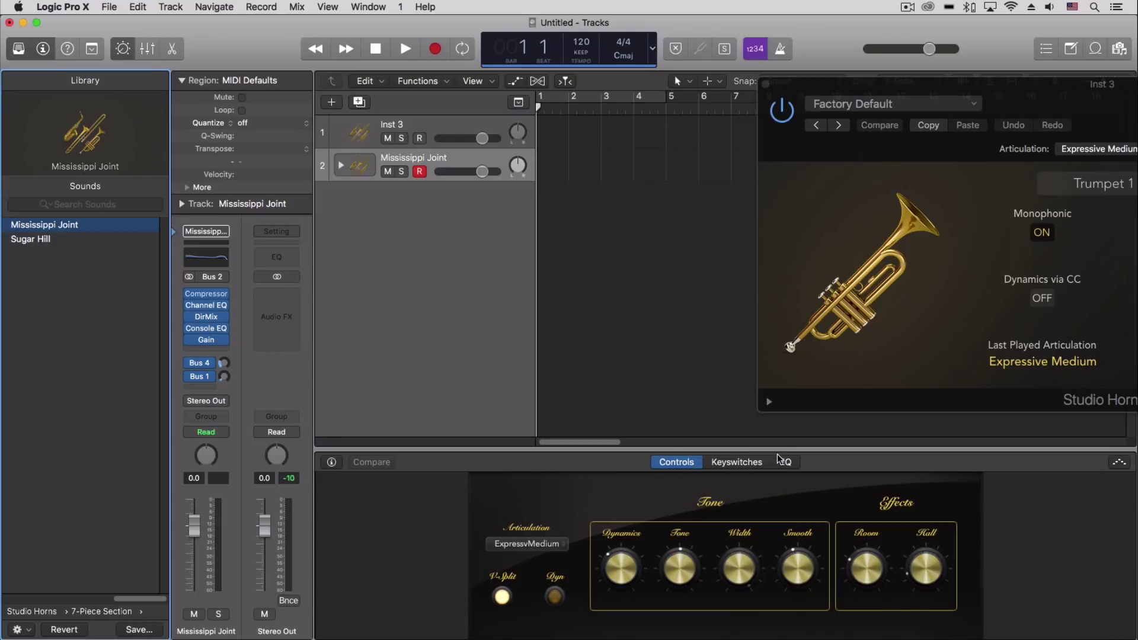
Show the Keyswitches tab, try Expressive Medium and Short, then settle on Sustain.
left_click(737, 461)
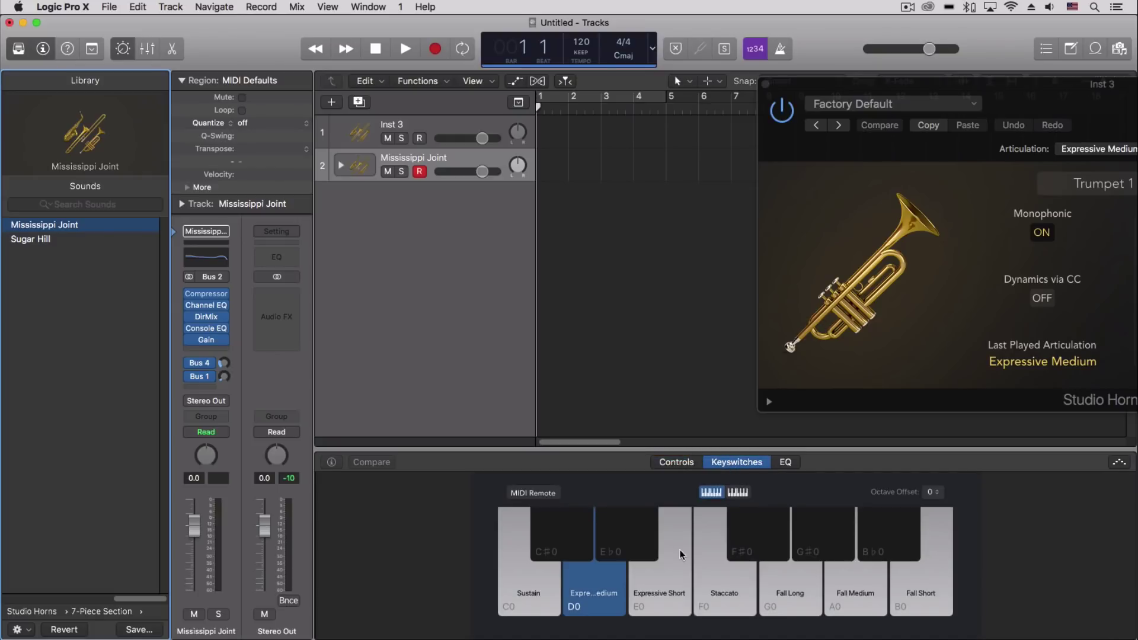
left_click(521, 588)
left_click(617, 590)
left_click(657, 584)
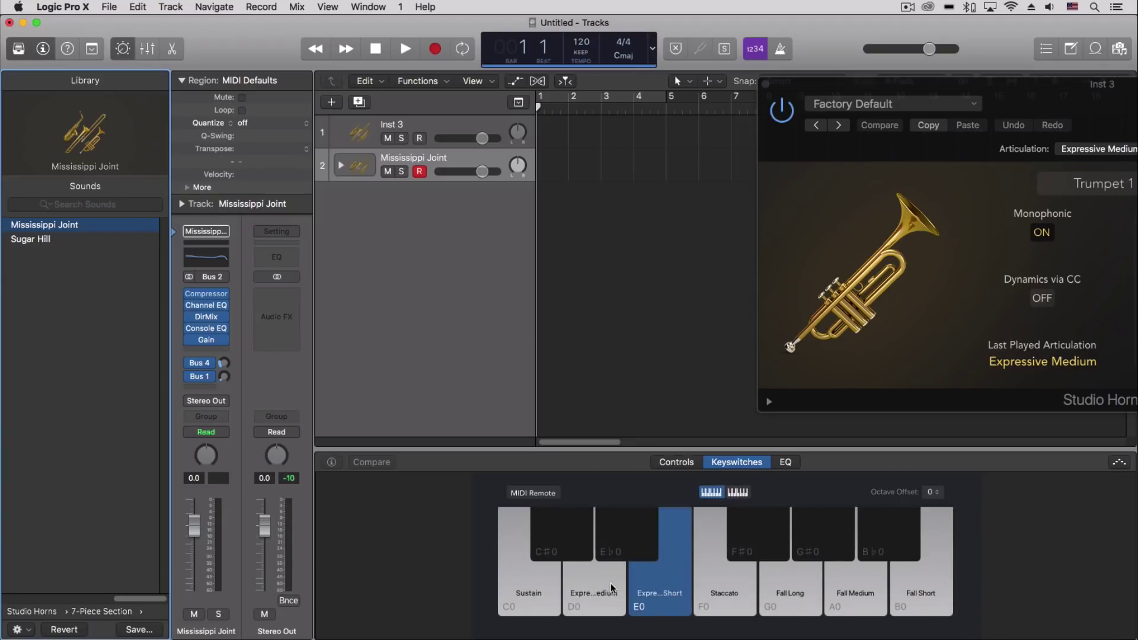
left_click(612, 587)
left_click(528, 568)
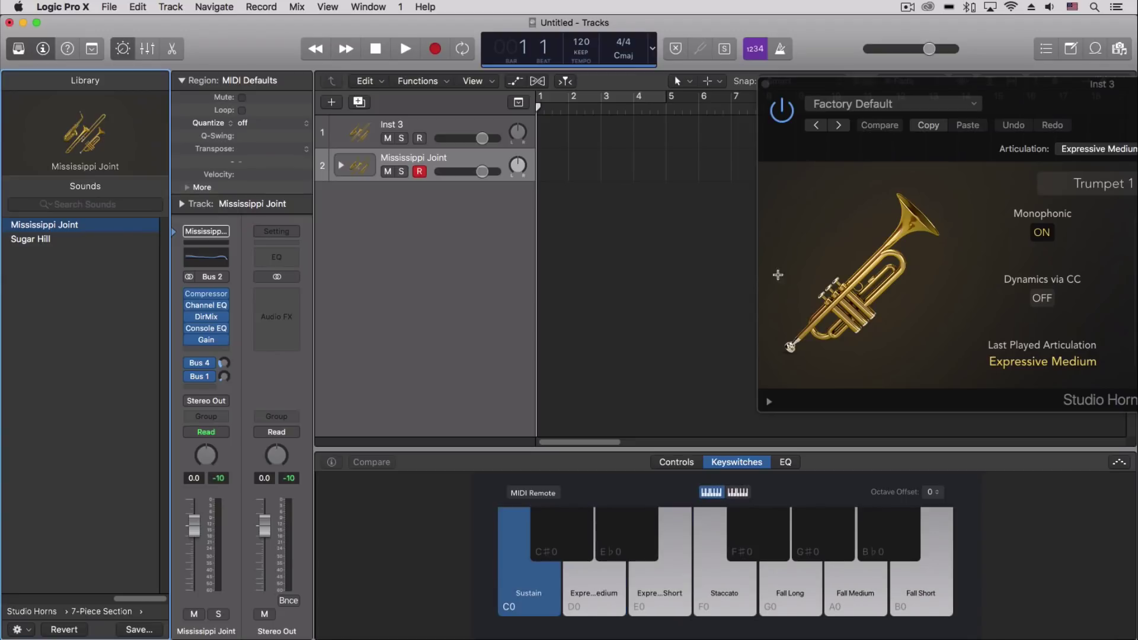
Toggle the keyswitch layout, enable MIDI Remote, and keep Octave Offset at 0.
left_click(736, 492)
left_click(533, 493)
left_click(931, 491)
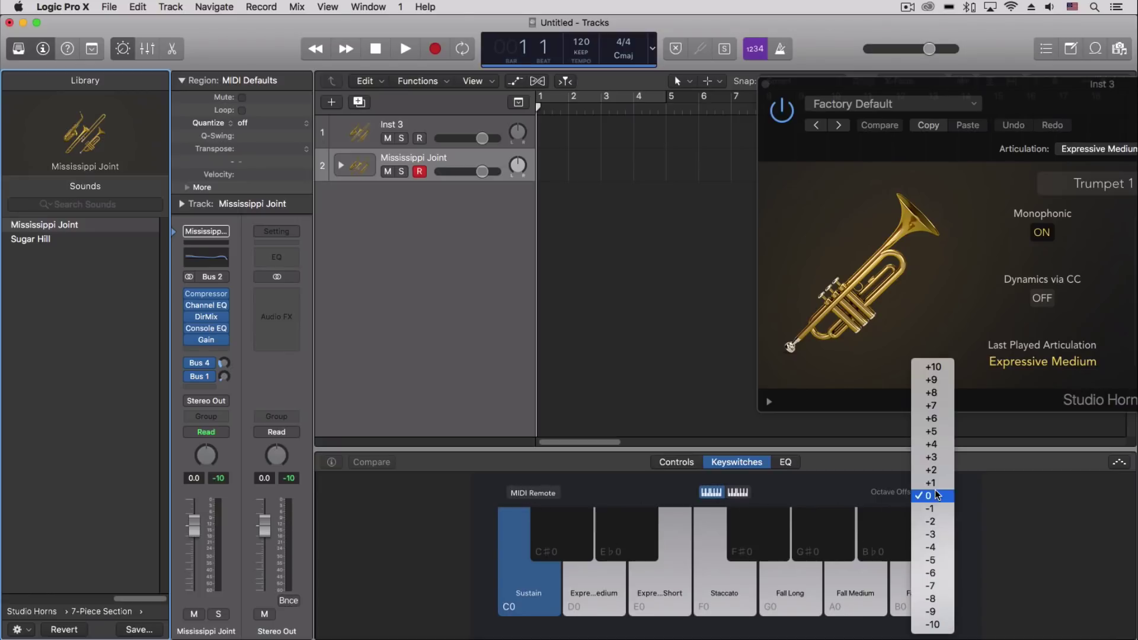
left_click(574, 490)
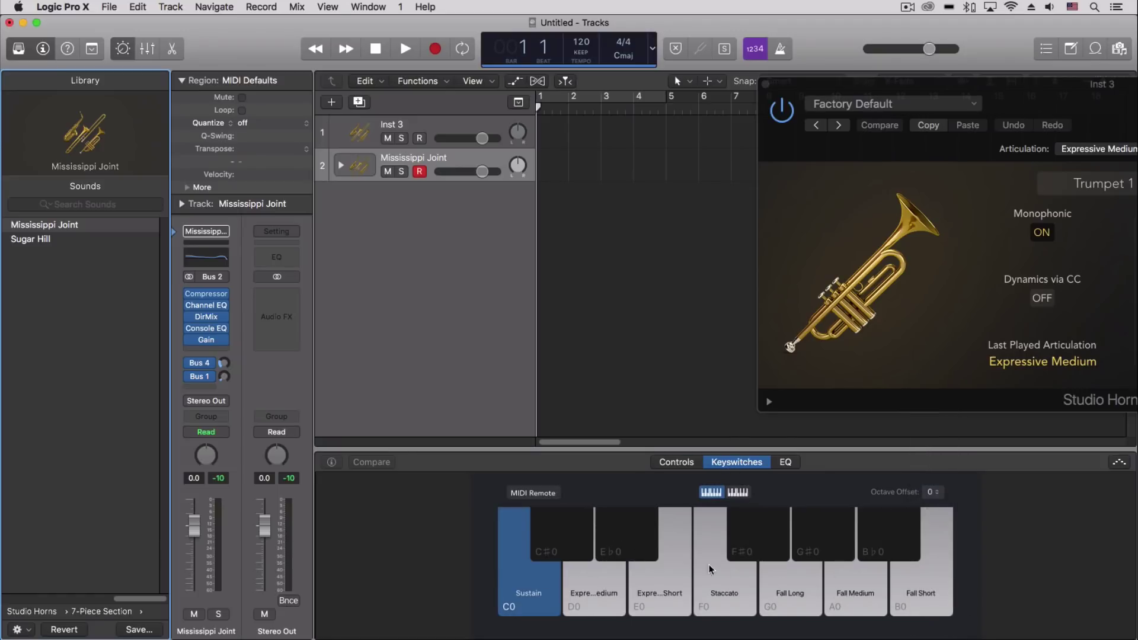
left_click_drag(1095, 84, 835, 83)
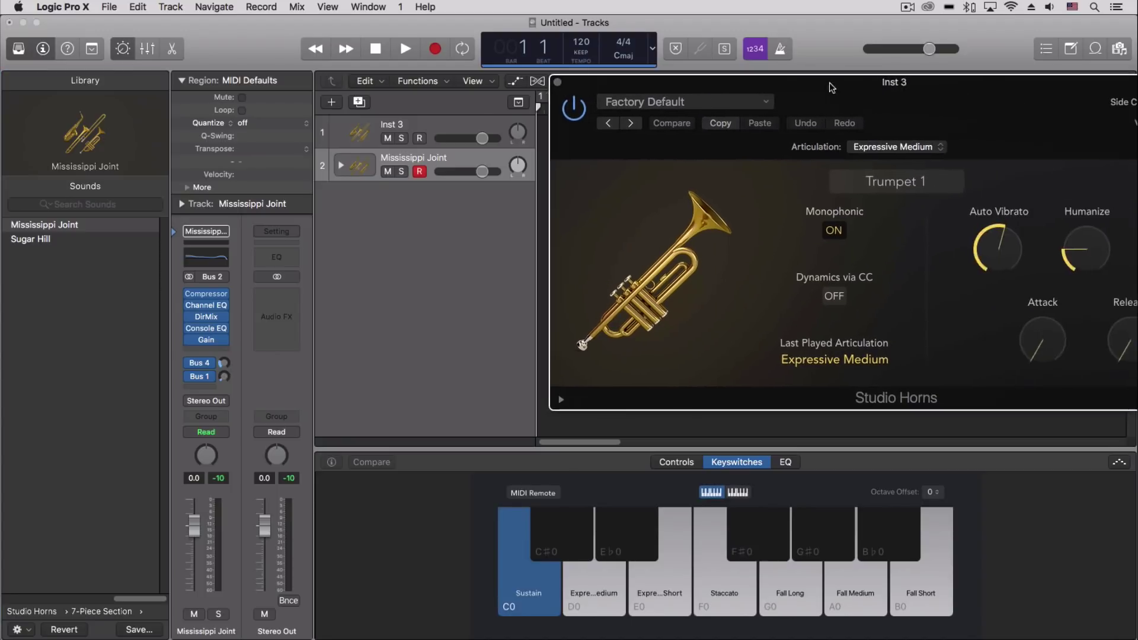
left_click(836, 148)
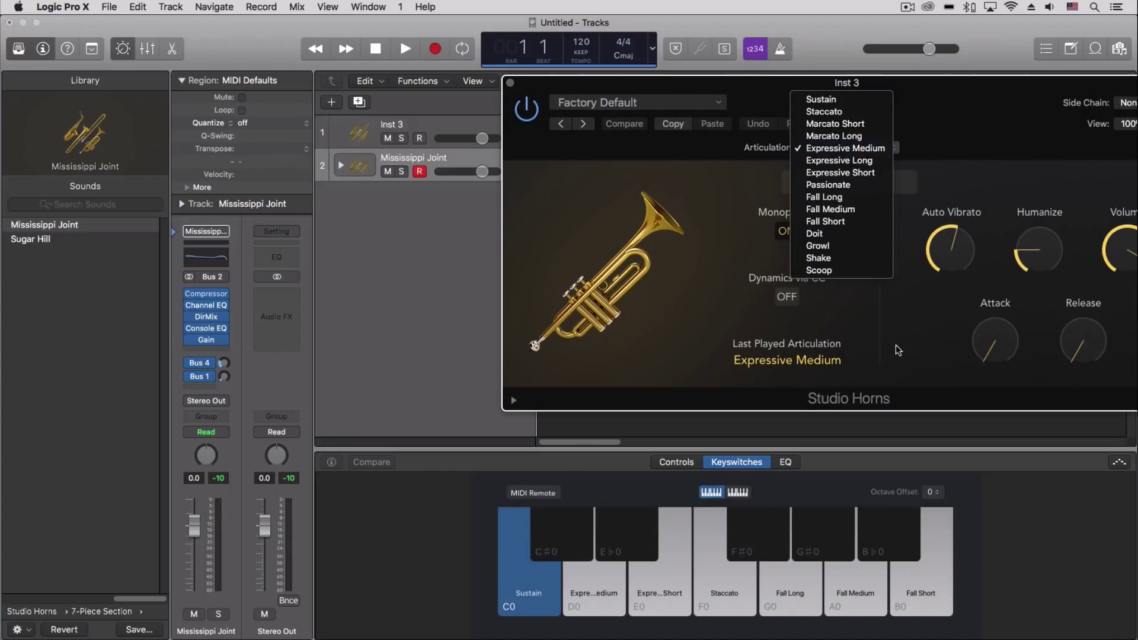
left_click(916, 360)
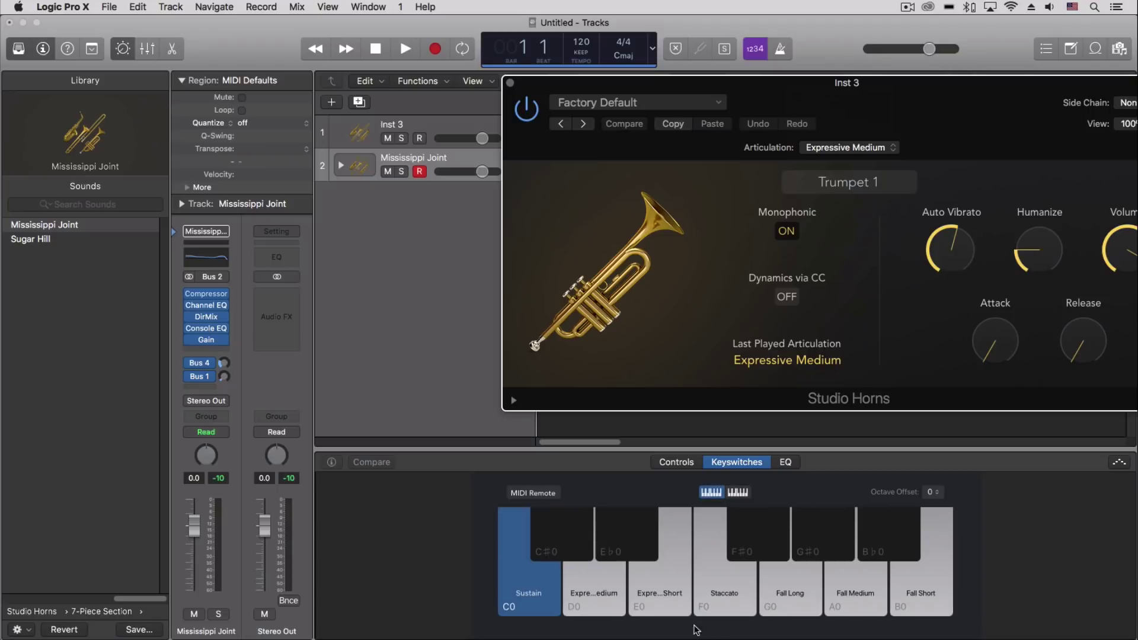
left_click(725, 587)
left_click(789, 587)
left_click(855, 587)
left_click(548, 584)
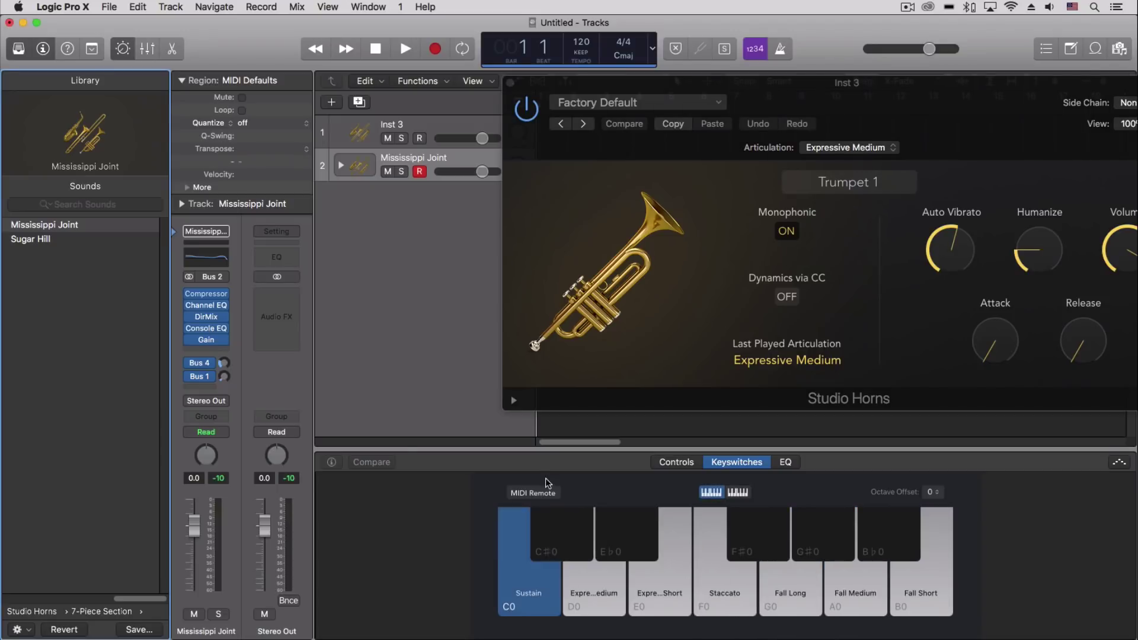
left_click(546, 491)
left_click(591, 574)
left_click(719, 601)
left_click(881, 607)
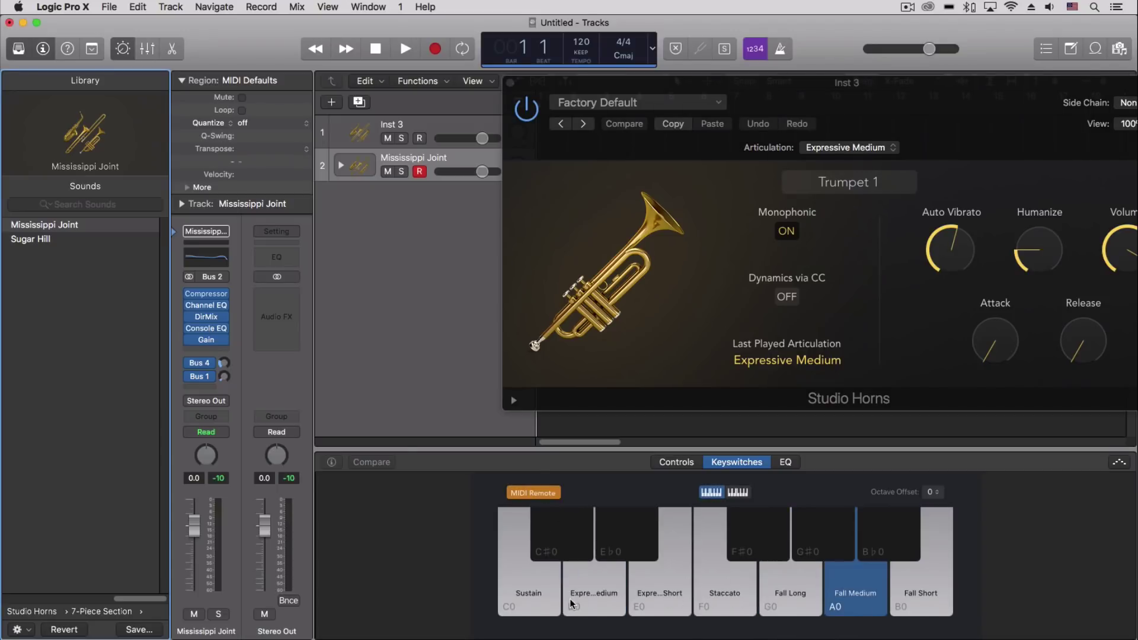
left_click(534, 604)
left_click(526, 492)
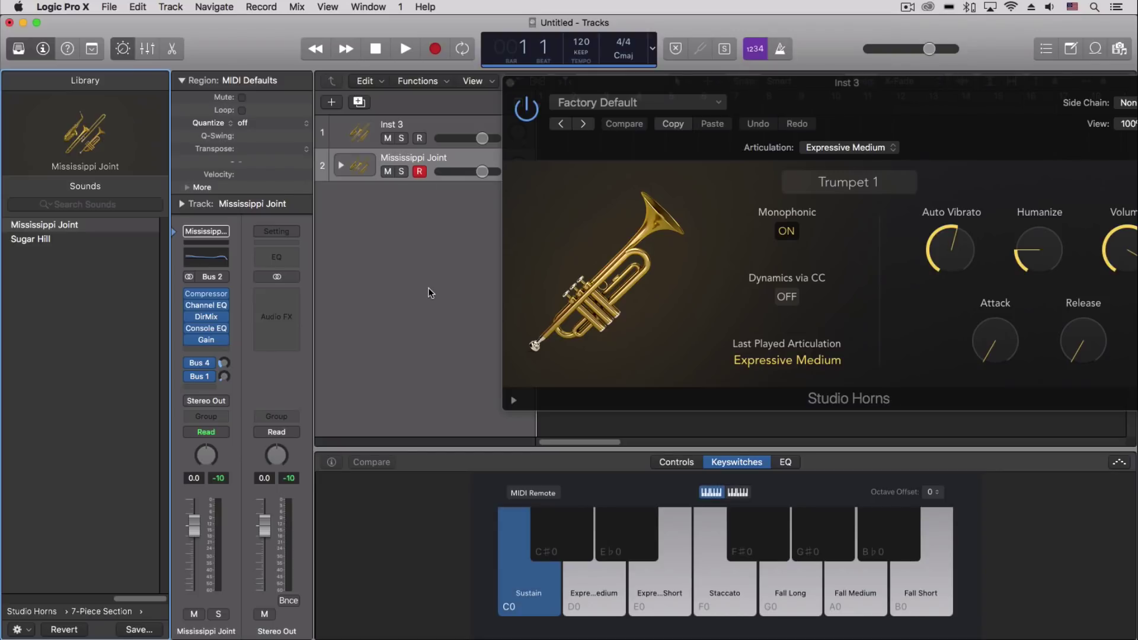
mouse_move(687, 83)
left_mouse_down()
mouse_move(564, 114)
mouse_move(599, 104)
left_mouse_up()
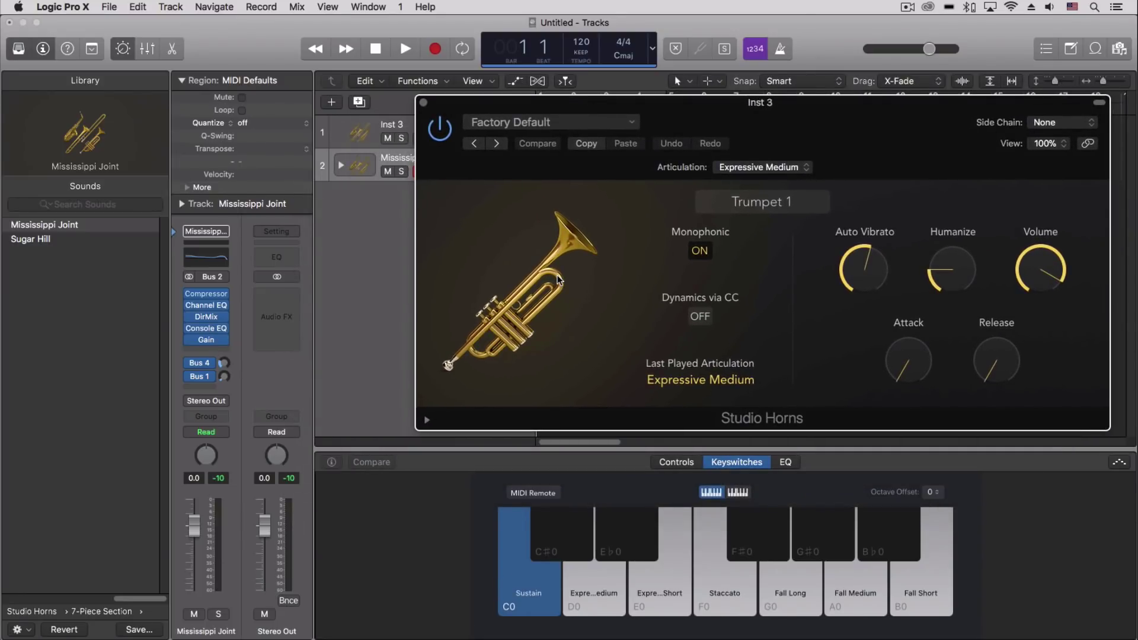